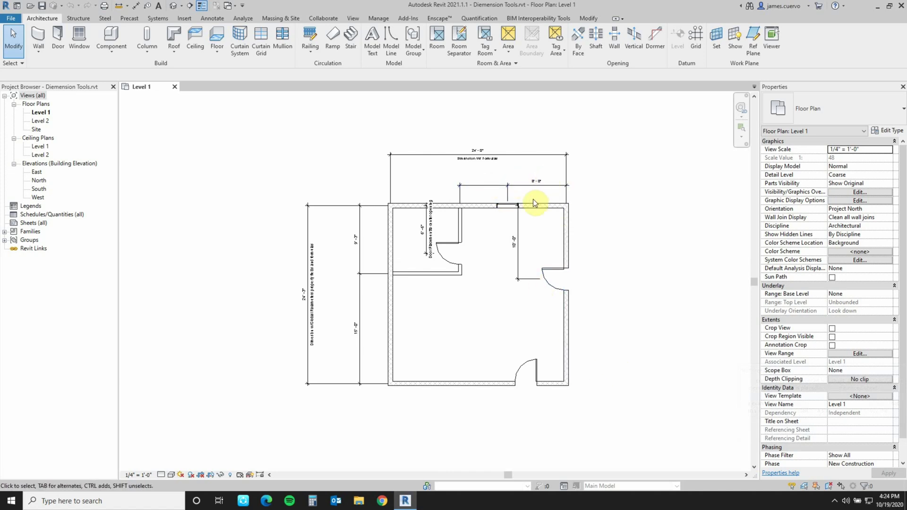
# Delete the dimension string above the north wall's window, and delete the window itself.
pyautogui.click(489, 188)
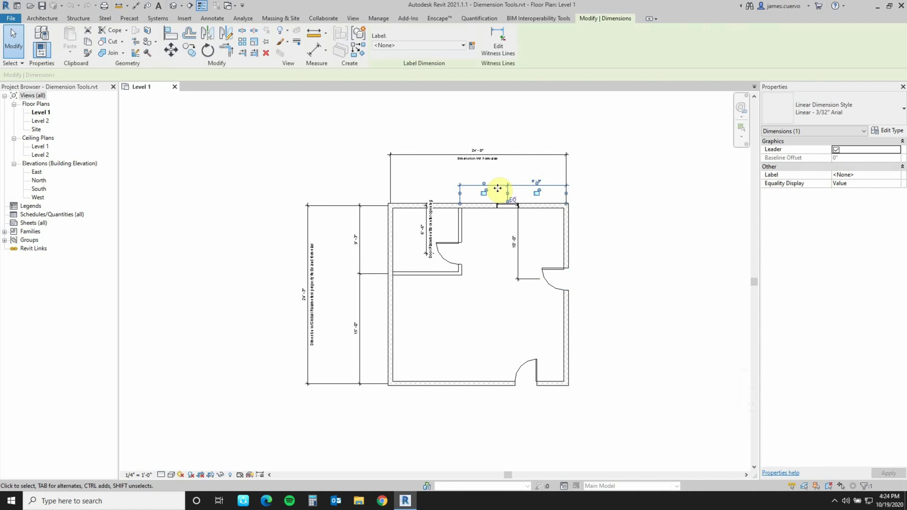
pyautogui.press('Delete')
pyautogui.click(510, 206)
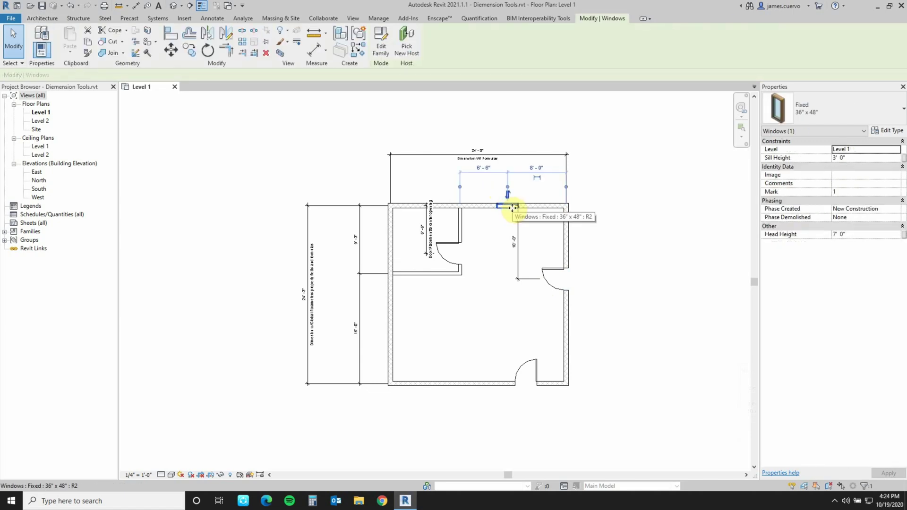
pyautogui.press('Delete')
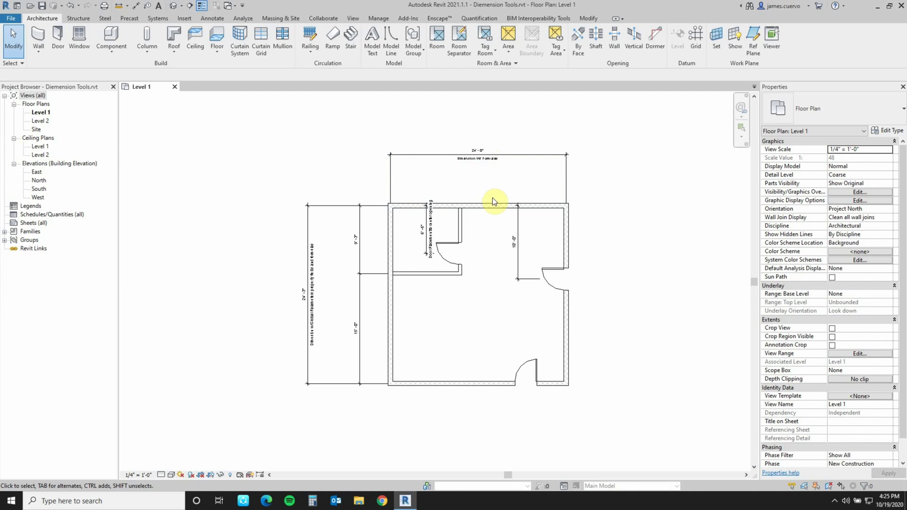
# Place a Fixed 36" x 48" window in the north wall and set its distance from the east wall to =(24'/2)-(36"/2).
pyautogui.click(74, 38)
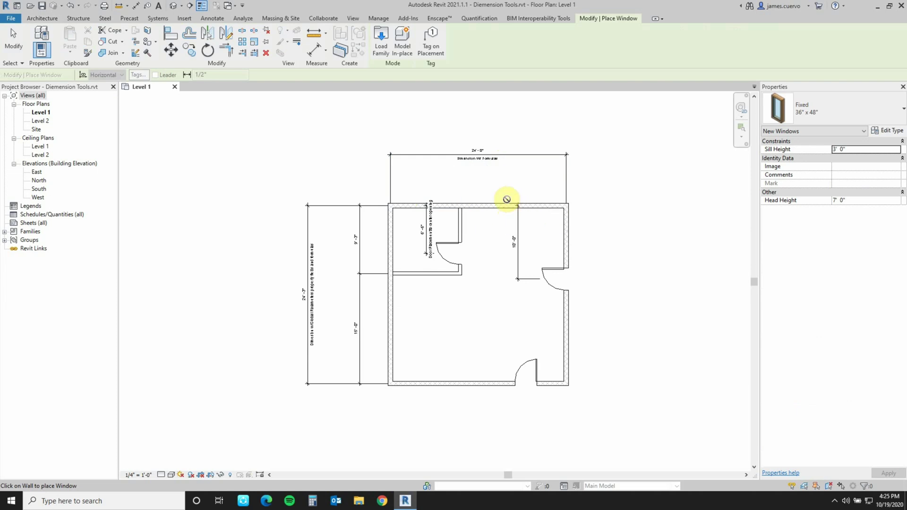
pyautogui.click(508, 203)
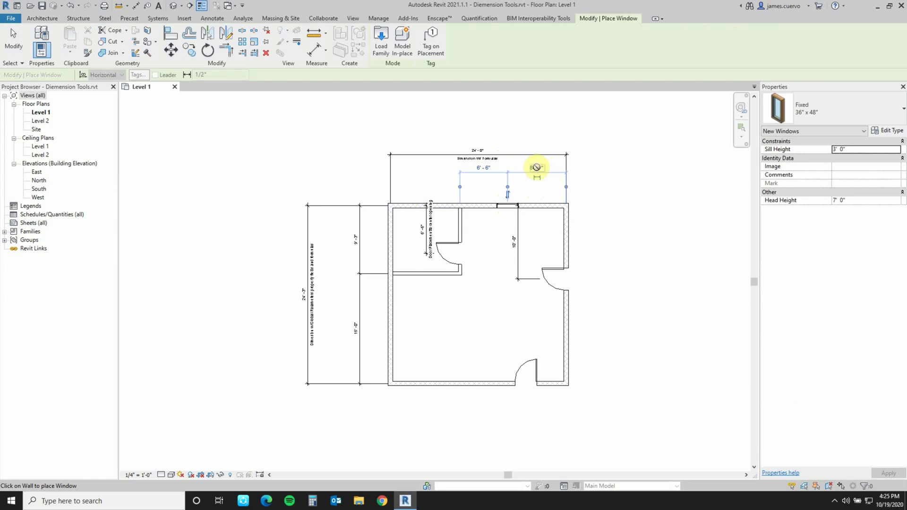
pyautogui.click(537, 168)
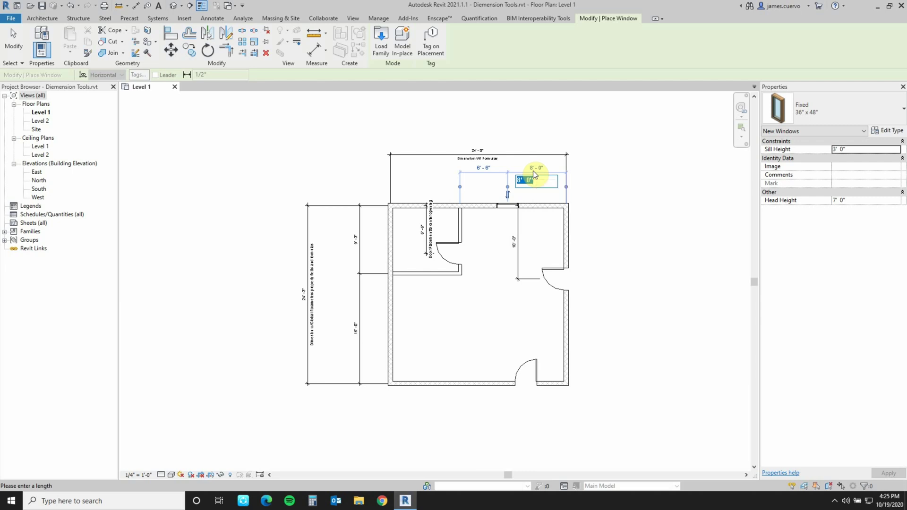
pyautogui.write('=')
pyautogui.write('(')
pyautogui.write('24')
pyautogui.write("' ")
pyautogui.write('/2')
pyautogui.write(')')
pyautogui.write('-')
pyautogui.write(' ( 3')
pyautogui.write('6')
pyautogui.write('"')
pyautogui.write(' /')
pyautogui.write('2')
pyautogui.press('BackSpace')
pyautogui.write('2)')
pyautogui.press('Return')
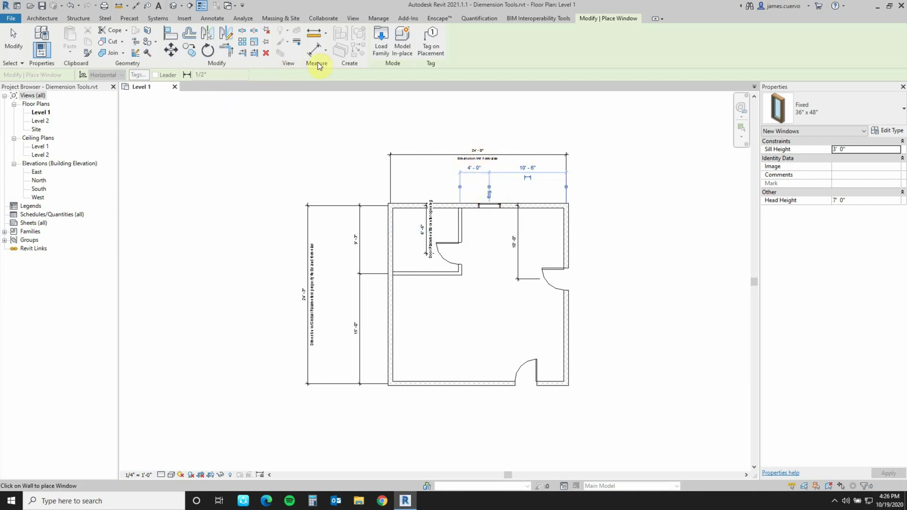
# Draw a vertical model line outward from the north wall's midpoint to check the window jamb's alignment.
pyautogui.click(42, 17)
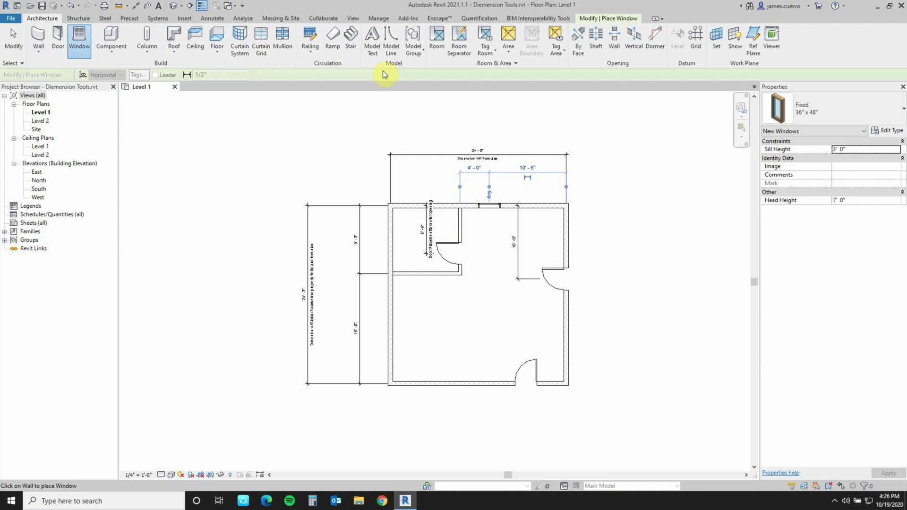
pyautogui.click(391, 47)
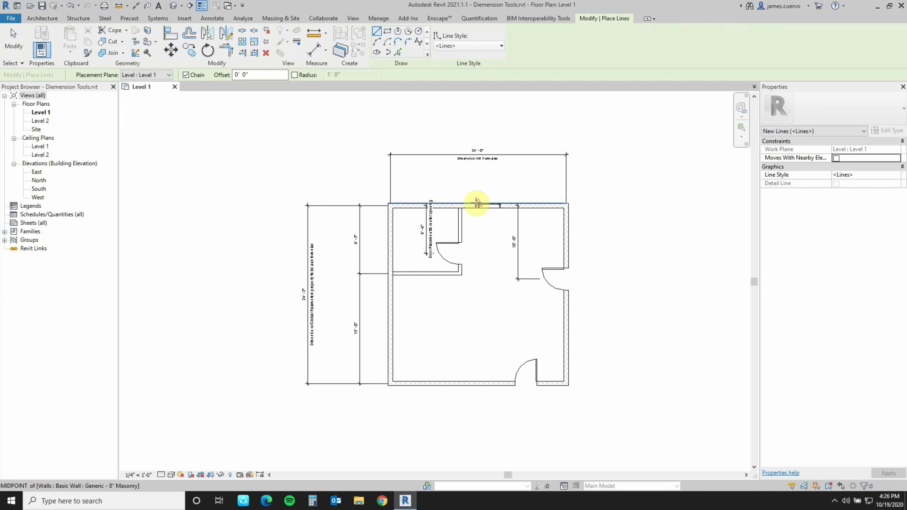
pyautogui.click(477, 204)
pyautogui.click(478, 174)
pyautogui.press('Escape')
pyautogui.press('Escape')
pyautogui.scroll(3, 489, 196)
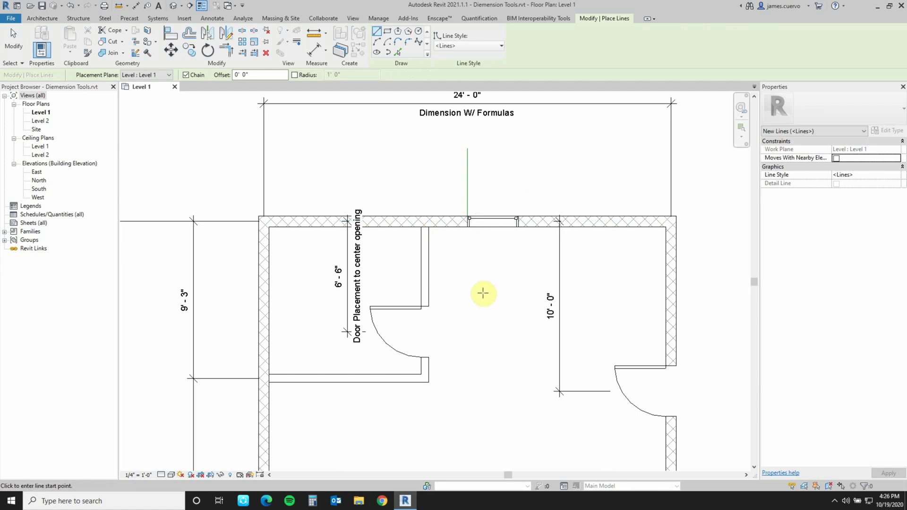
pyautogui.press('Escape')
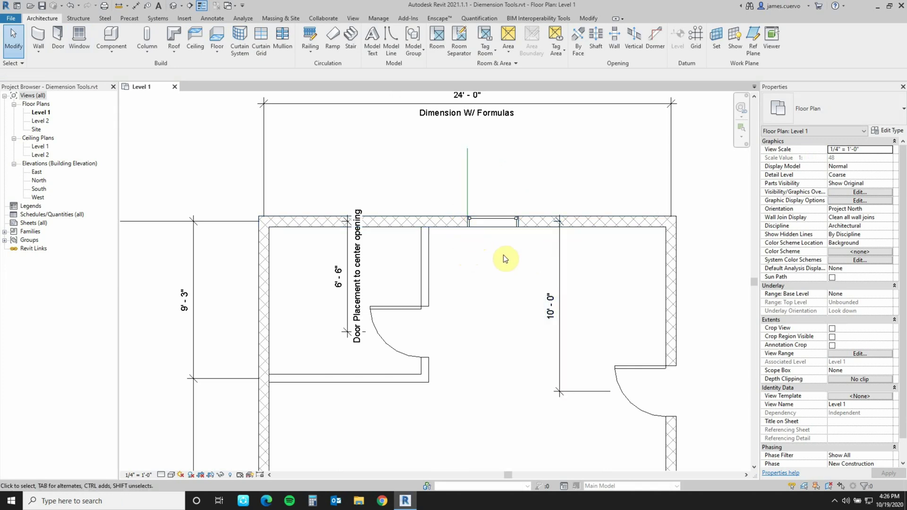
pyautogui.scroll(-1, 506, 204)
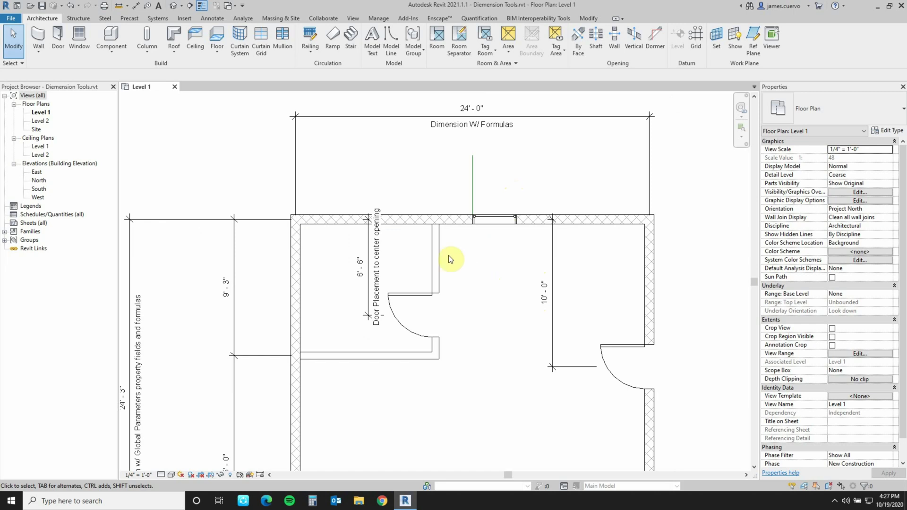
# Create a global parameter named Door Jamb Placement with type Length, grouped under Dimensions.
pyautogui.click(379, 17)
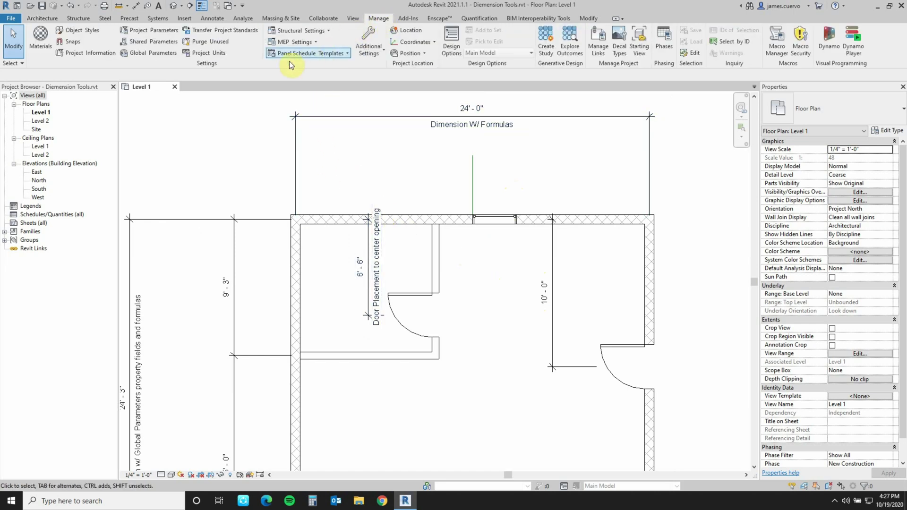
pyautogui.click(154, 53)
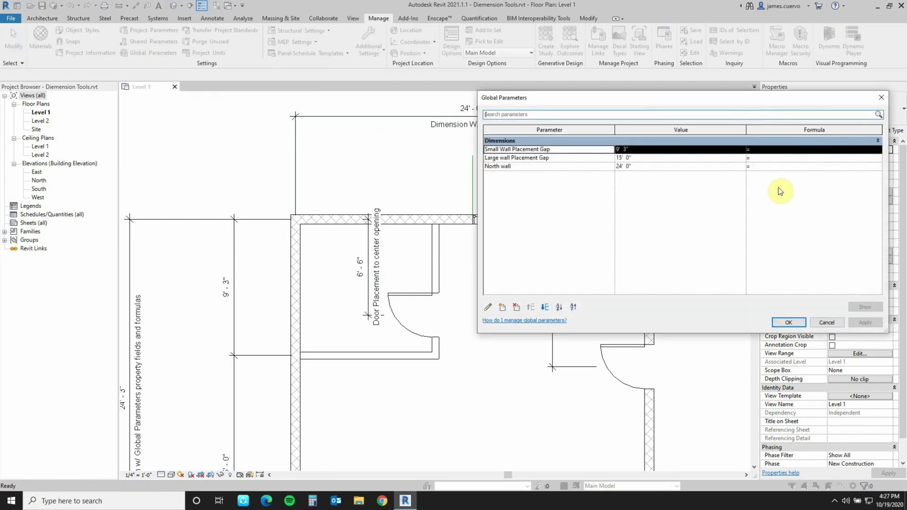
pyautogui.click(502, 308)
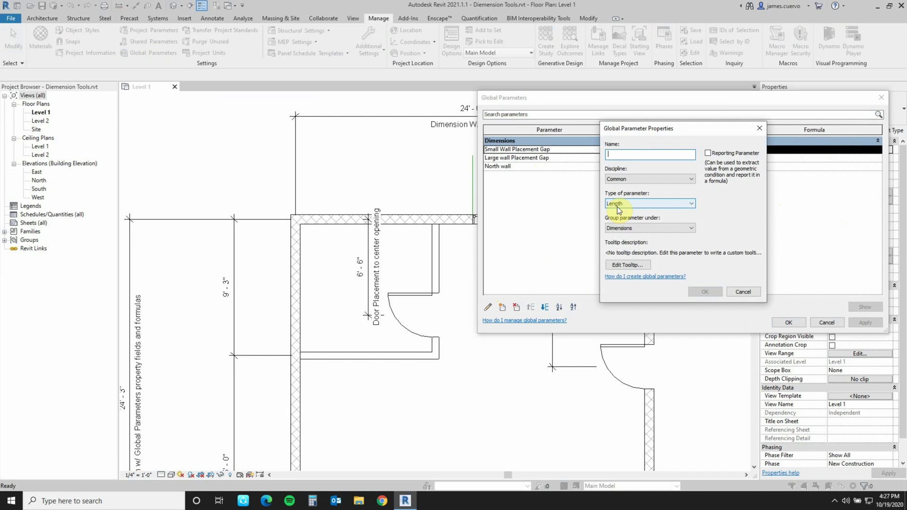
pyautogui.write('Door Jamb Placement')
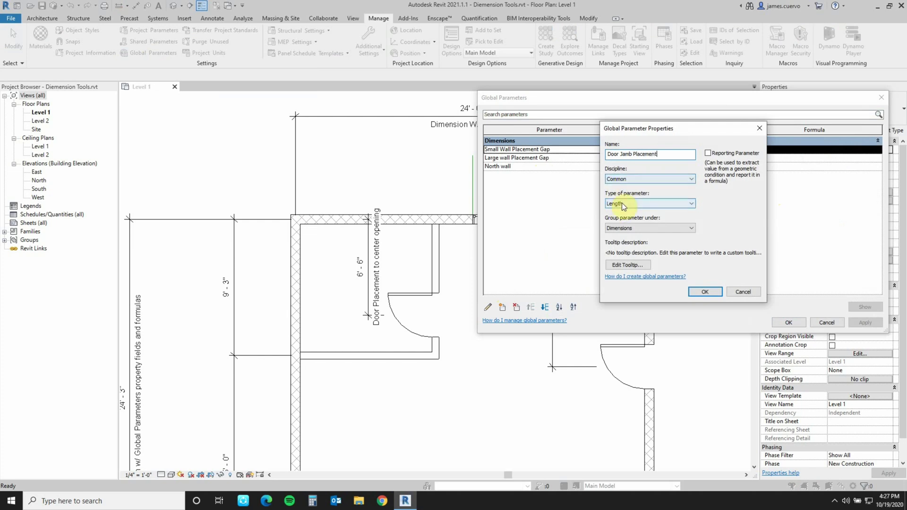
pyautogui.click(701, 293)
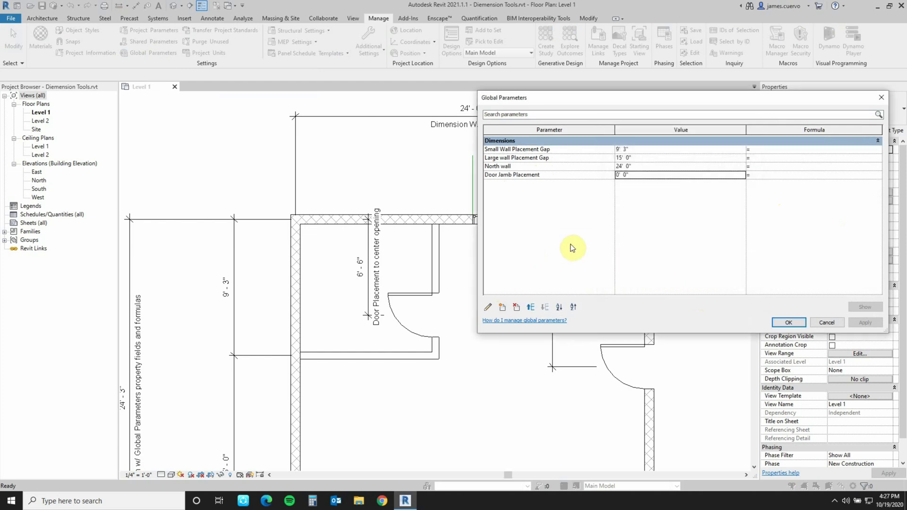
# Set the Door Jamb Placement formula to 36" /2 +10" and accept the global parameters.
pyautogui.click(763, 173)
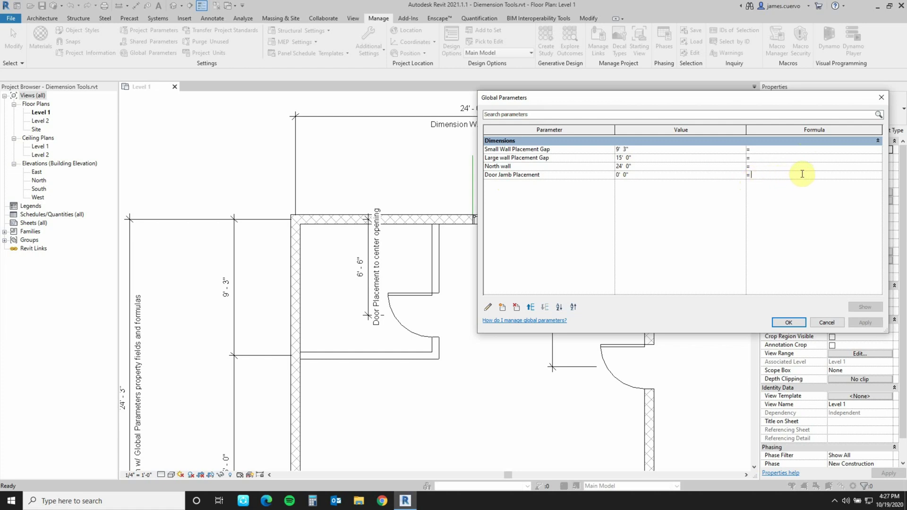
pyautogui.write('6" /2 +10')
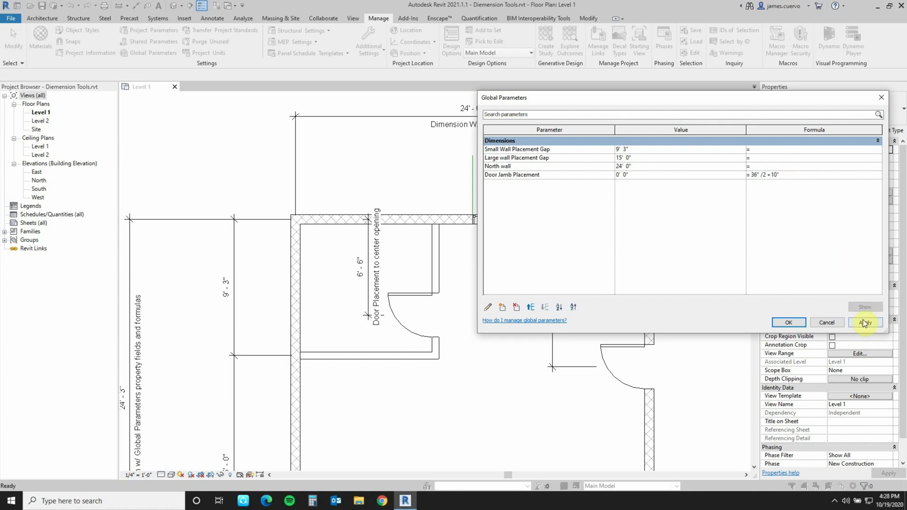
pyautogui.click(789, 322)
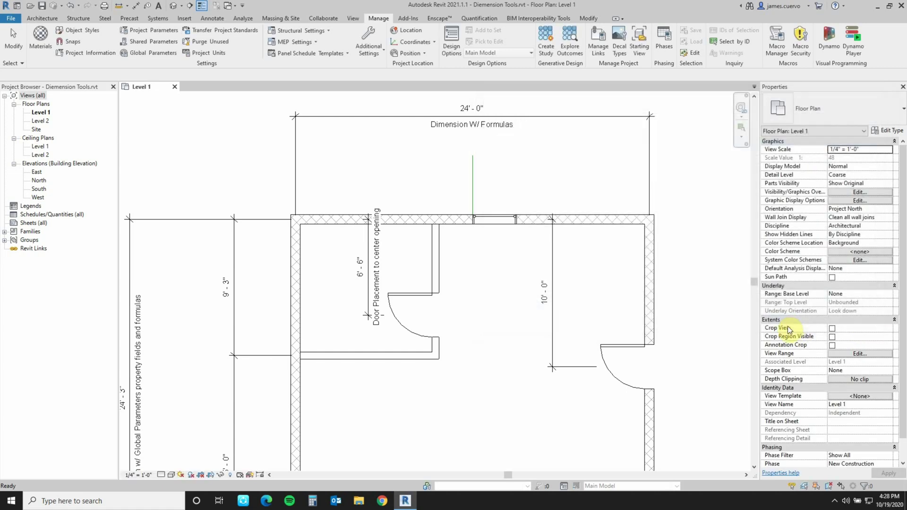
# Label the small room's door placement dimension with the Door Jamb Placement parameter.
pyautogui.click(369, 250)
pyautogui.click(463, 46)
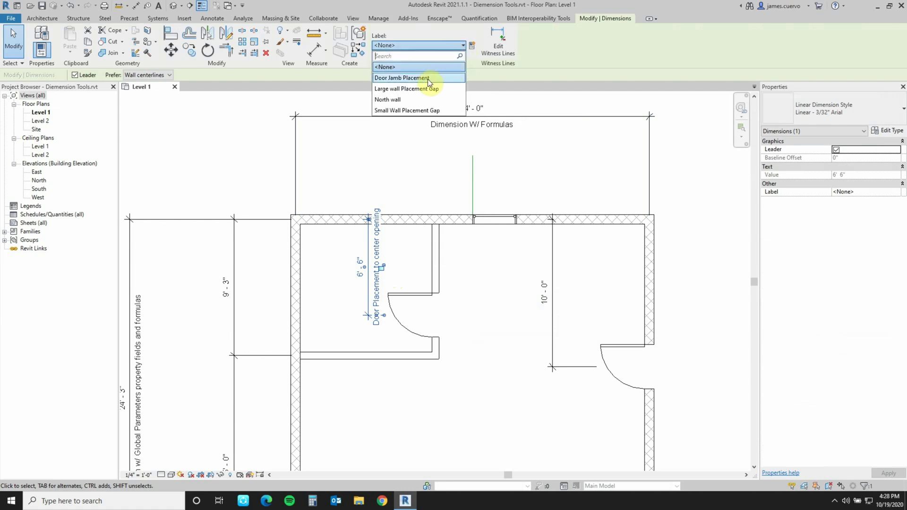
pyautogui.click(418, 77)
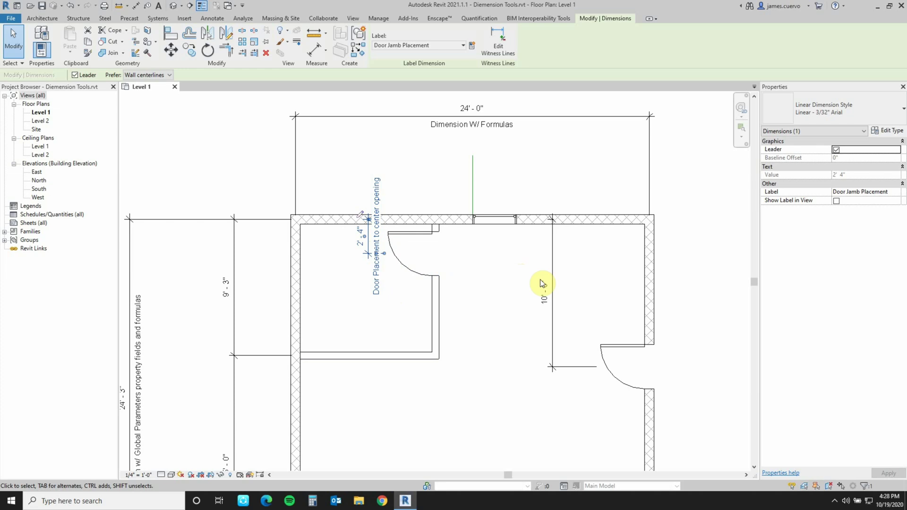
# Label the east wall door's placement dimension with the Door Jamb Placement parameter.
pyautogui.moveTo(532, 322); pyautogui.dragTo(517, 268, button='middle')
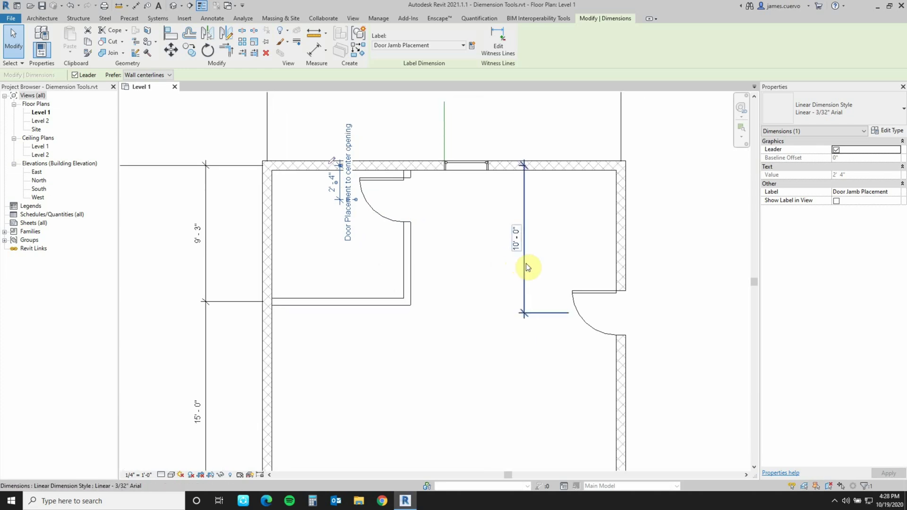
pyautogui.click(523, 261)
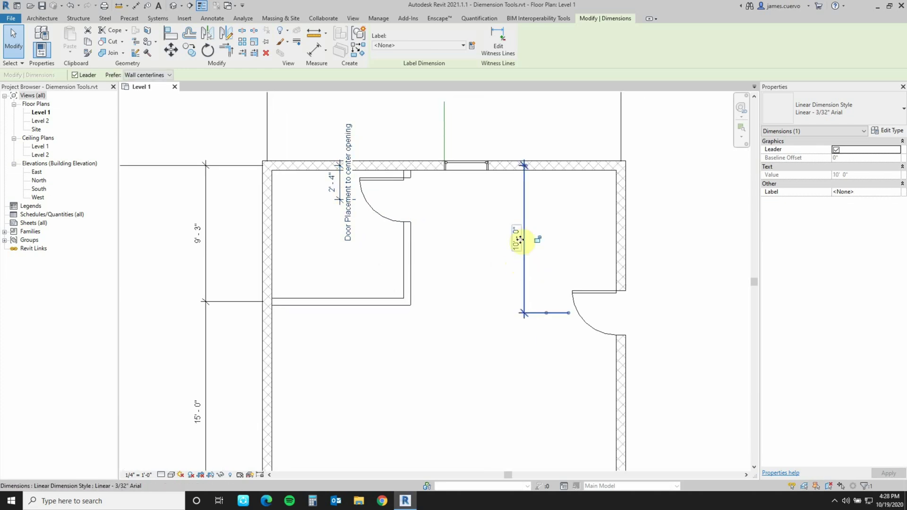
pyautogui.click(462, 46)
pyautogui.click(394, 78)
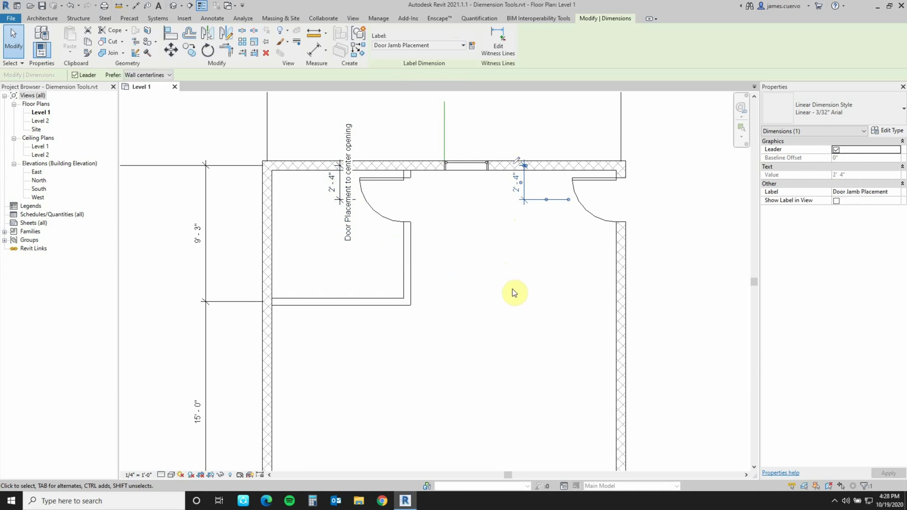
# Set the Small Wall Placement Gap global parameter's formula to Large wall Placement Gap * .5 + 4' and apply it.
pyautogui.scroll(-1, 511, 290)
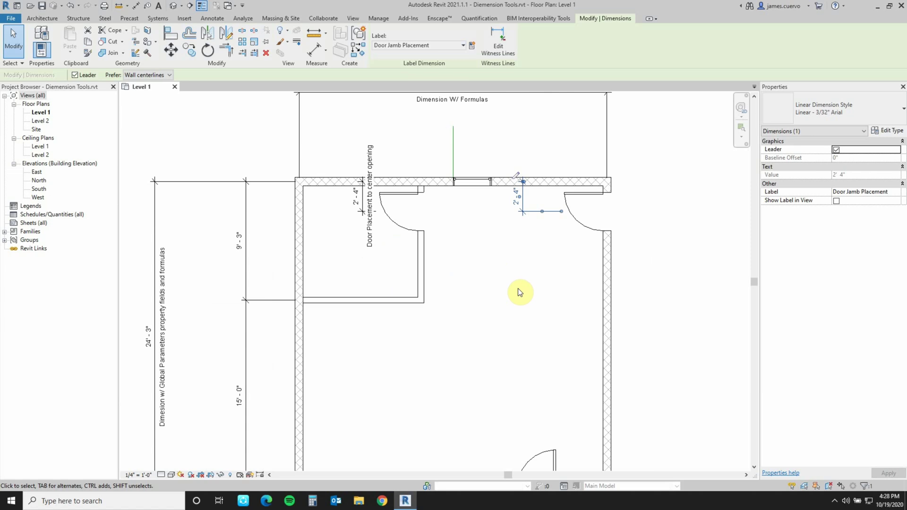
pyautogui.moveTo(480, 297); pyautogui.dragTo(529, 222, button='middle')
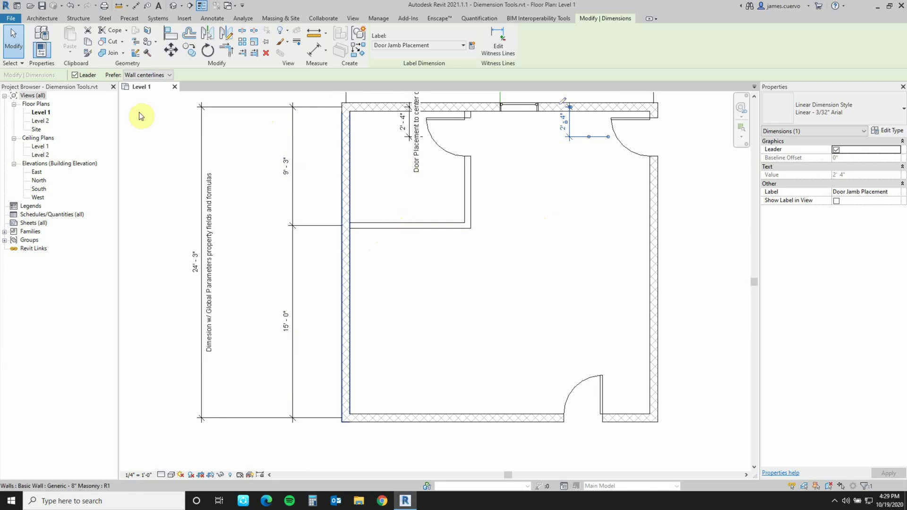
pyautogui.click(378, 18)
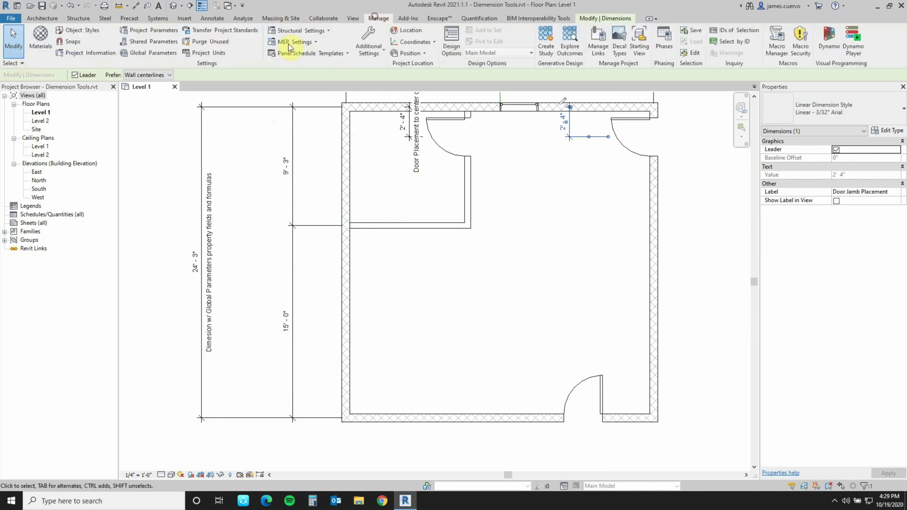
pyautogui.click(148, 52)
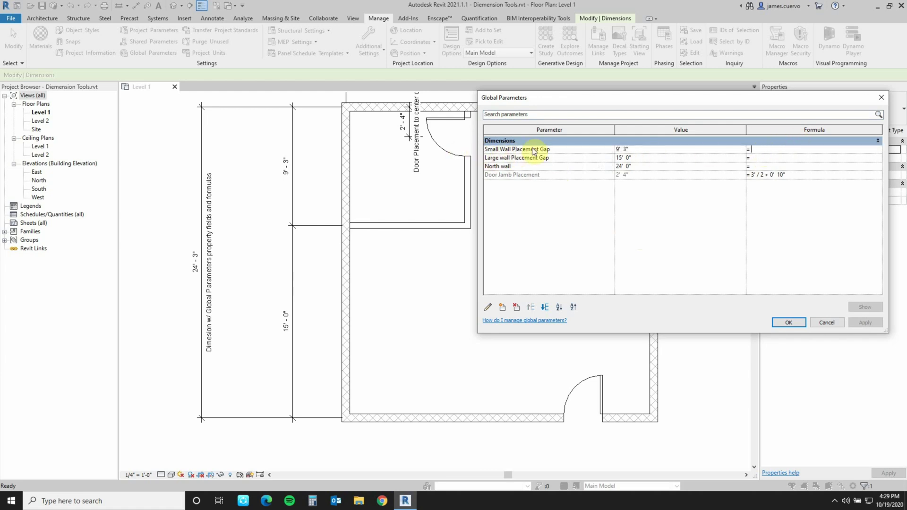
pyautogui.click(556, 159)
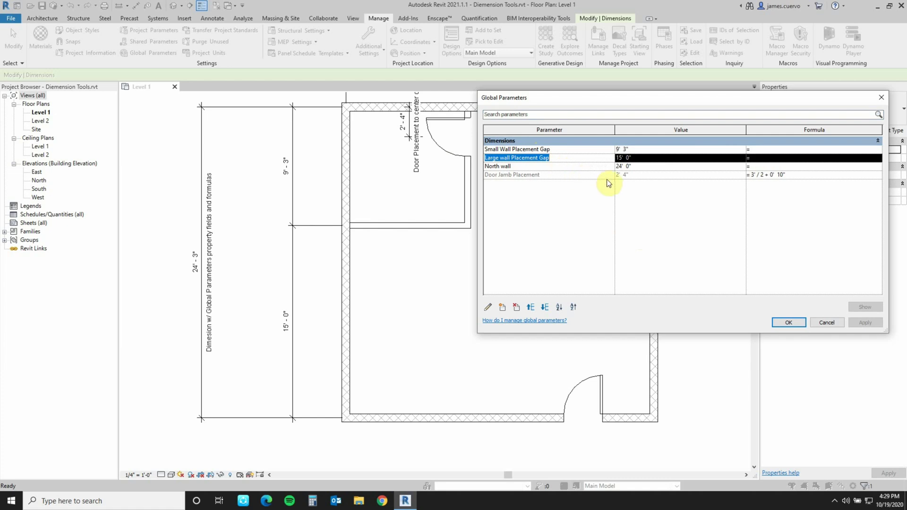
pyautogui.moveTo(517, 166); pyautogui.dragTo(759, 152)
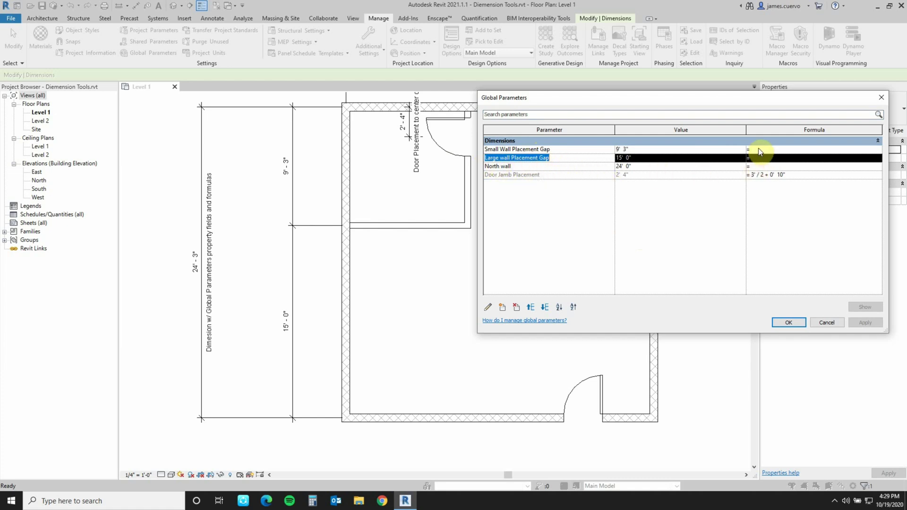
pyautogui.click(755, 148)
pyautogui.write('Large wall Placement Gap')
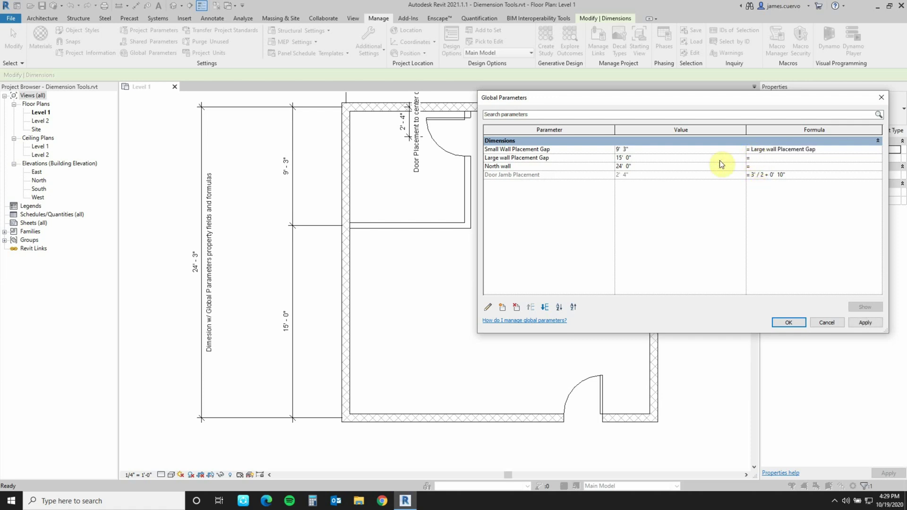
pyautogui.moveTo(561, 167); pyautogui.dragTo(503, 163)
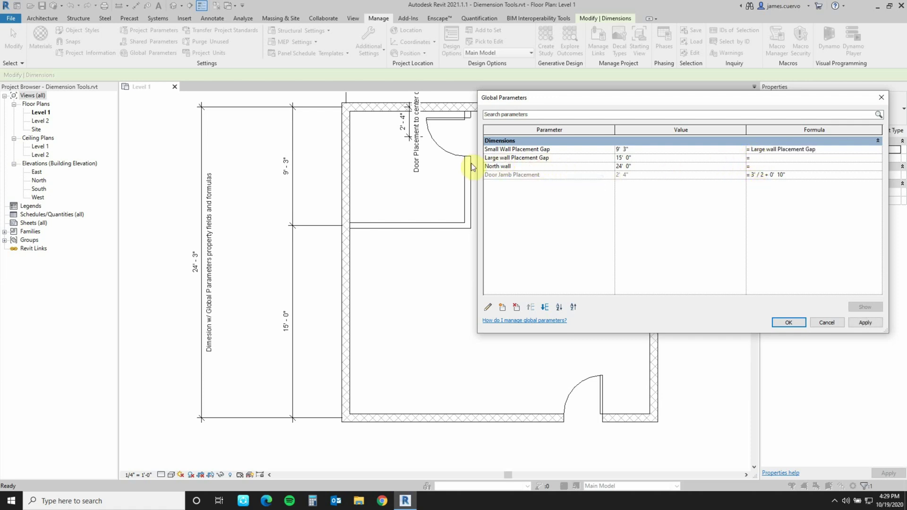
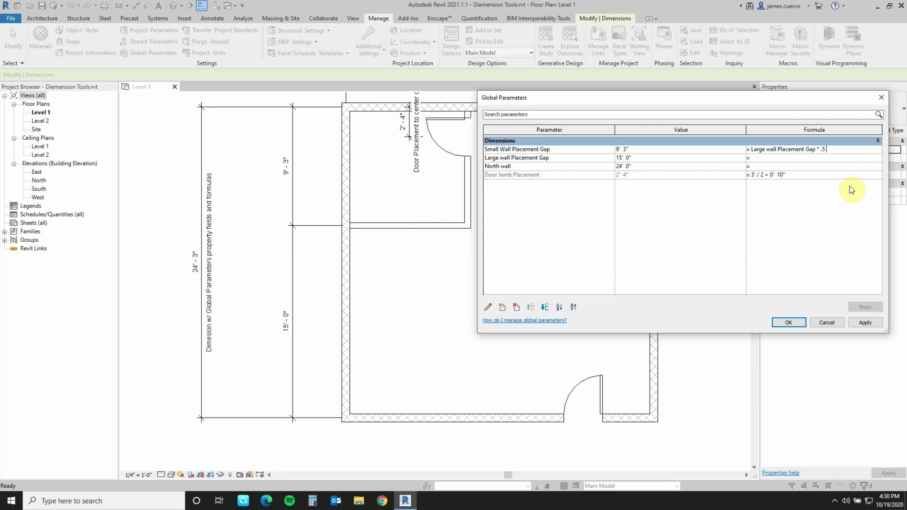
pyautogui.write('+4')
pyautogui.click(860, 323)
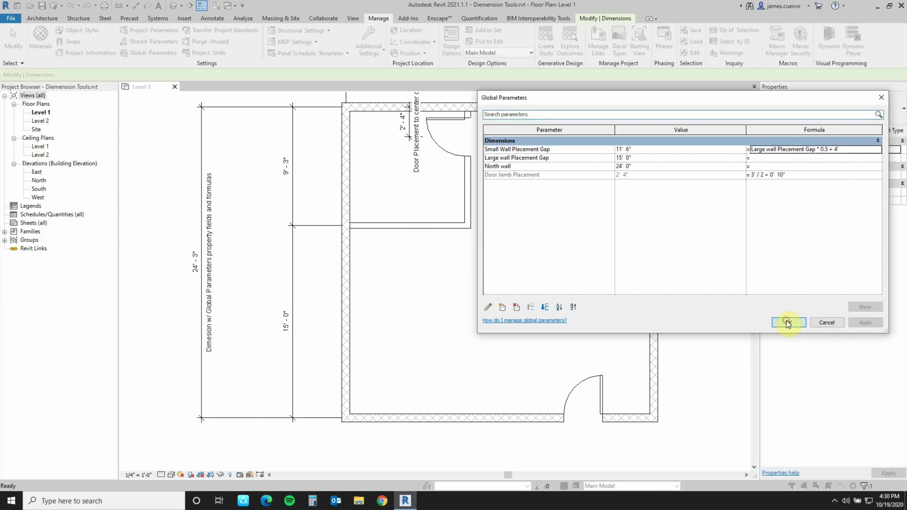
# Accept the global parameters and label the dimension between the small room's south wall and the south exterior wall with Large wall Placement Gap.
pyautogui.click(788, 322)
pyautogui.click(293, 317)
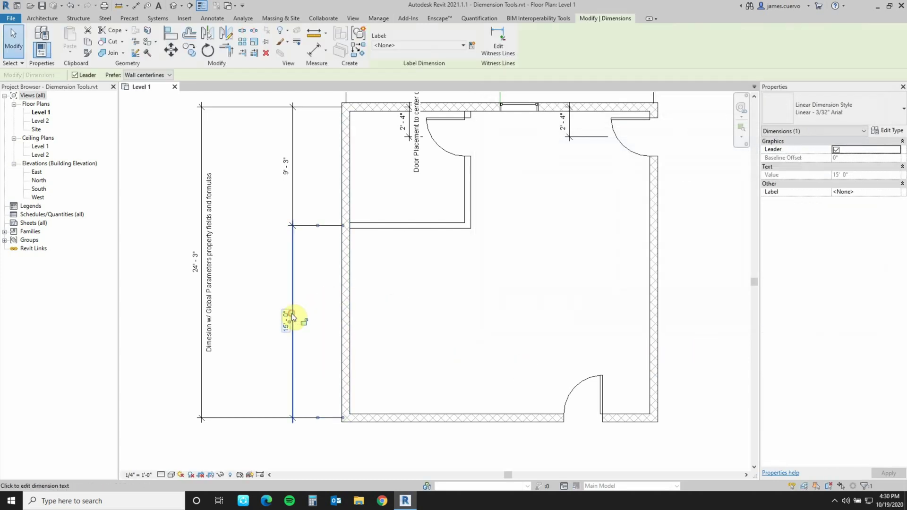
pyautogui.click(442, 45)
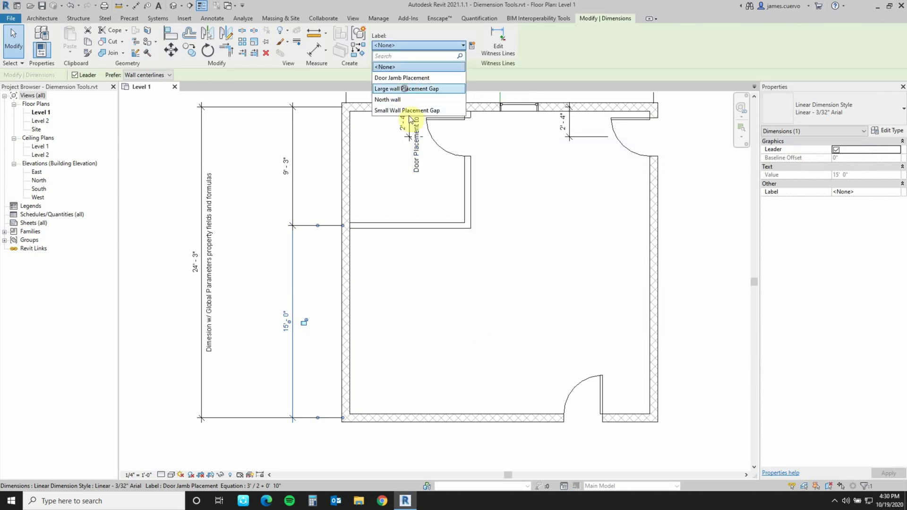
pyautogui.click(407, 89)
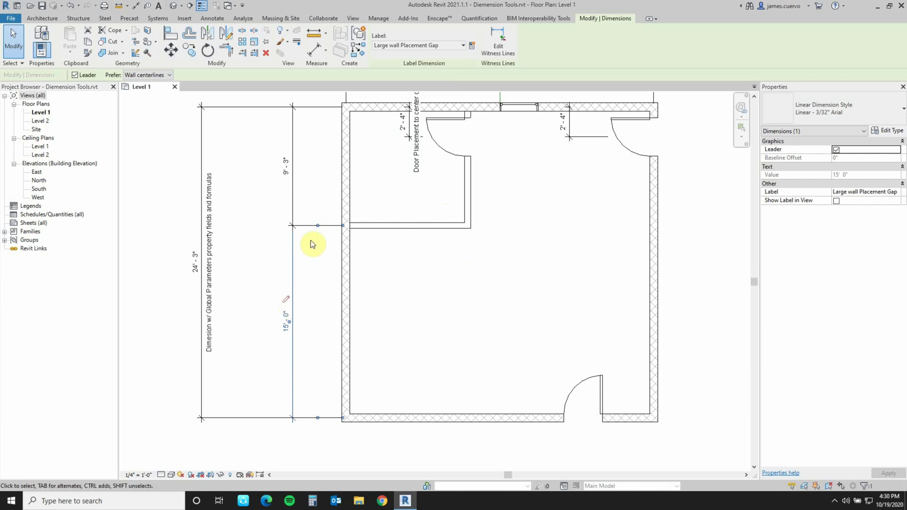
# Label the dimension between the north exterior wall and the small room's south wall with the Small Wall Placement Gap parameter.
pyautogui.click(292, 202)
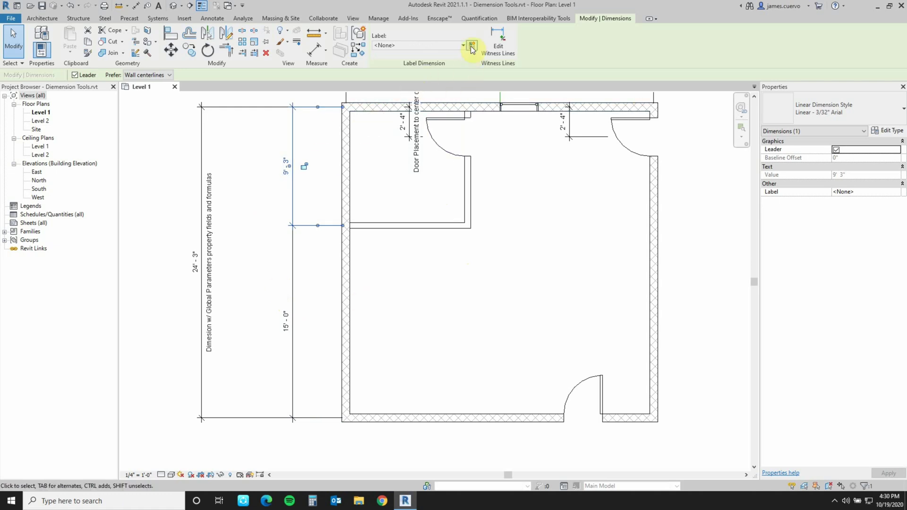
pyautogui.click(425, 45)
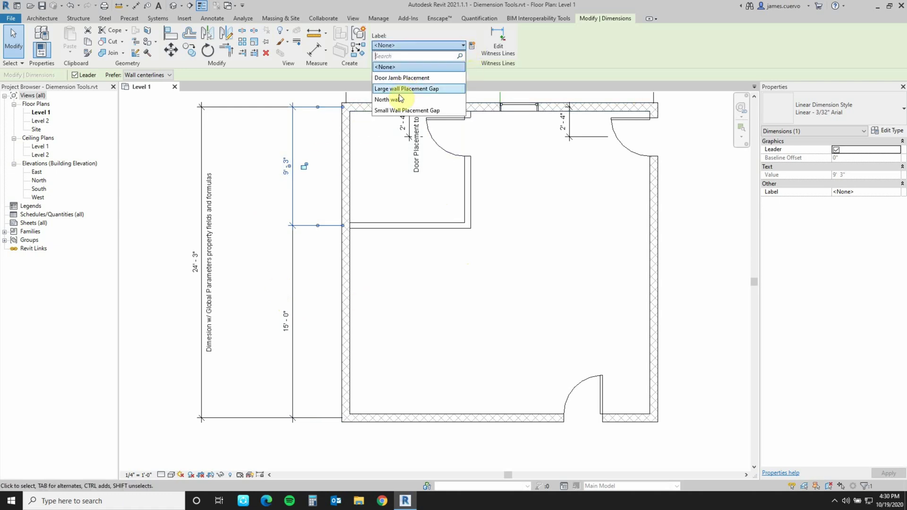
pyautogui.click(402, 111)
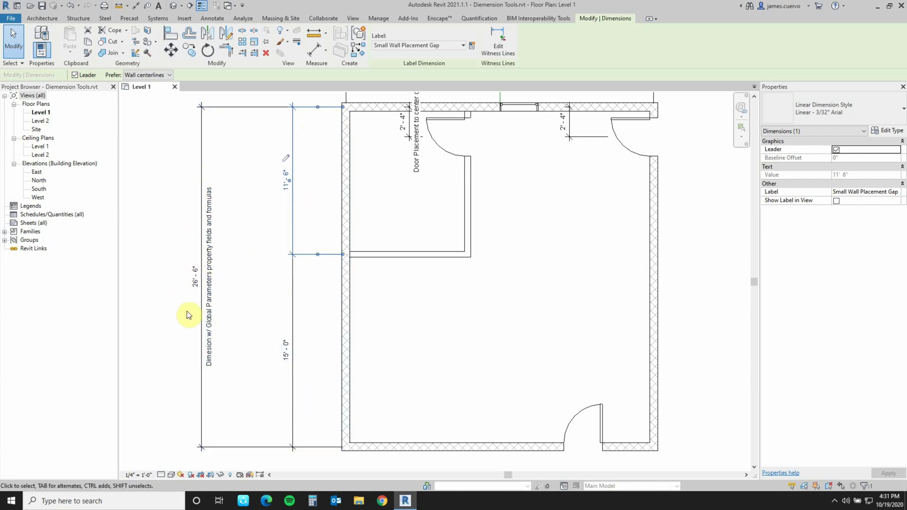
pyautogui.scroll(-2, 186, 314)
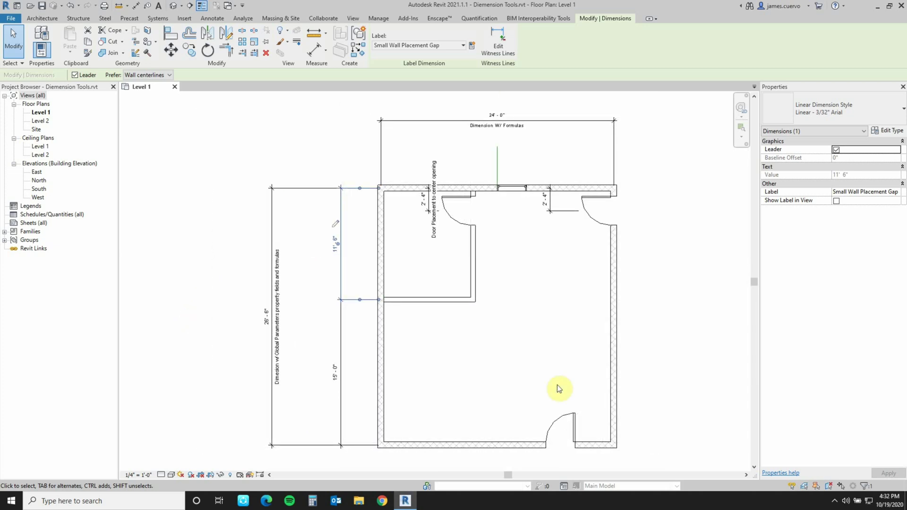